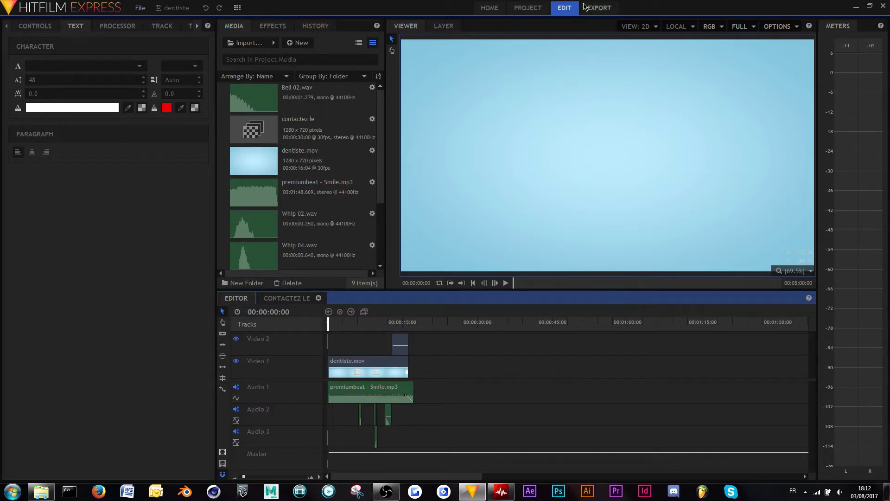
pyautogui.click(598, 9)
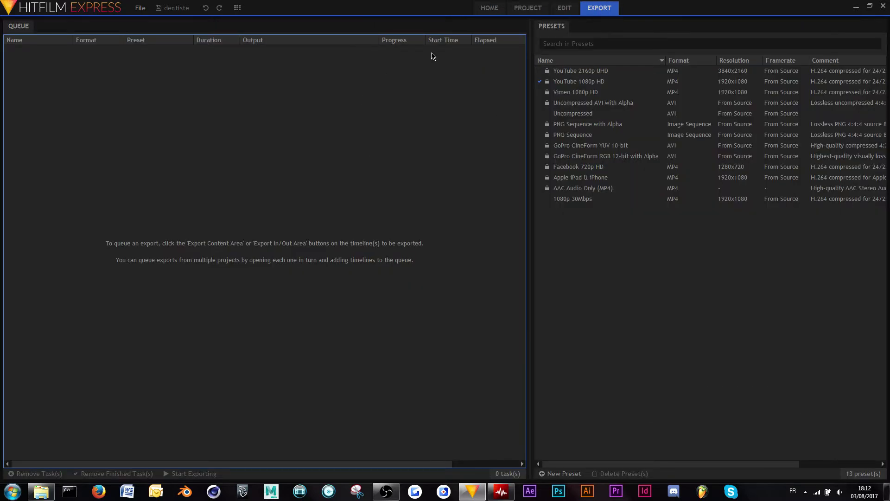
pyautogui.click(564, 13)
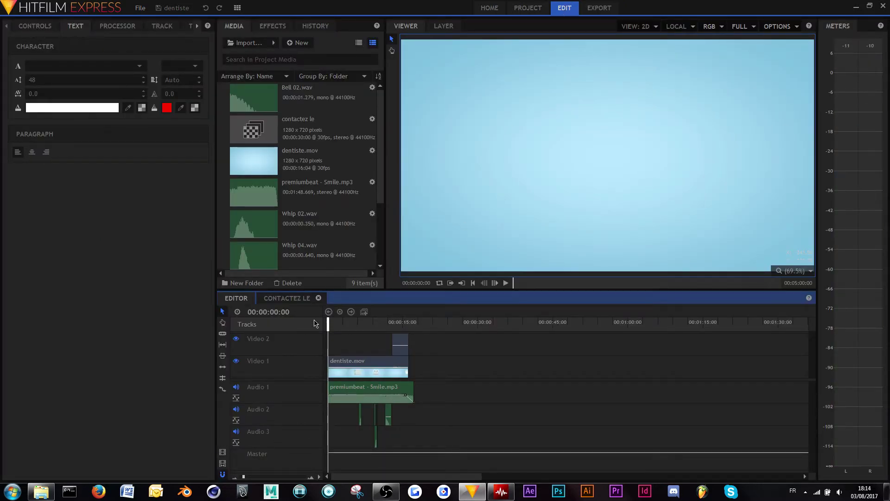
pyautogui.moveTo(325, 326)
pyautogui.mouseDown()
pyautogui.moveTo(354, 330)
pyautogui.moveTo(328, 329)
pyautogui.mouseUp()
# - Set YouTube 1080p HD as the default export preset
pyautogui.click(599, 9)
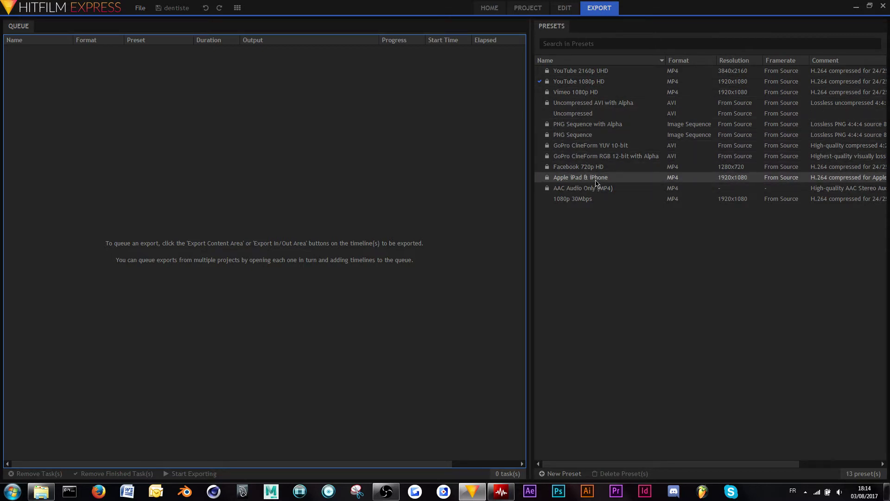
pyautogui.click(570, 84)
pyautogui.click(570, 72)
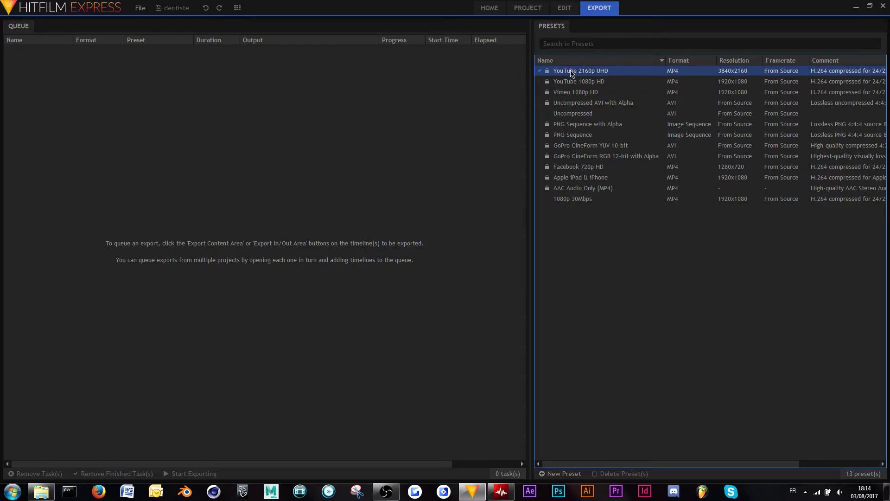
pyautogui.click(544, 83)
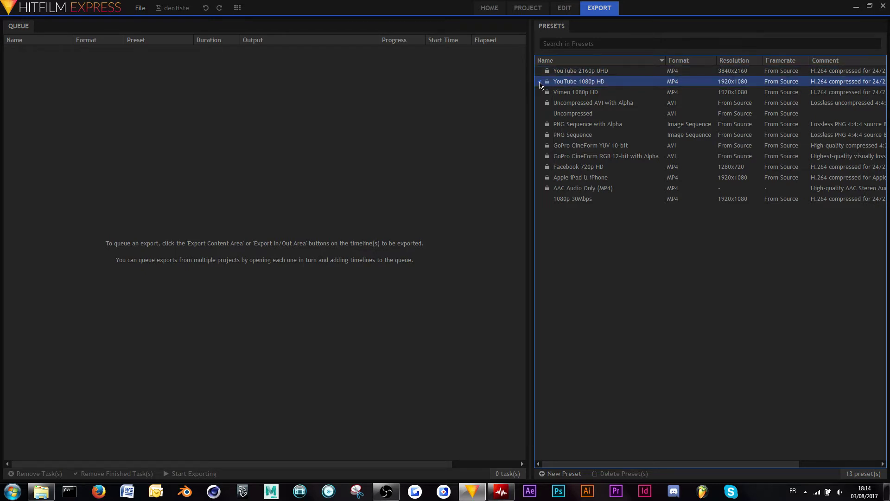
# - Add the Editor timeline's content area to the export queue and go to the queue
pyautogui.click(565, 8)
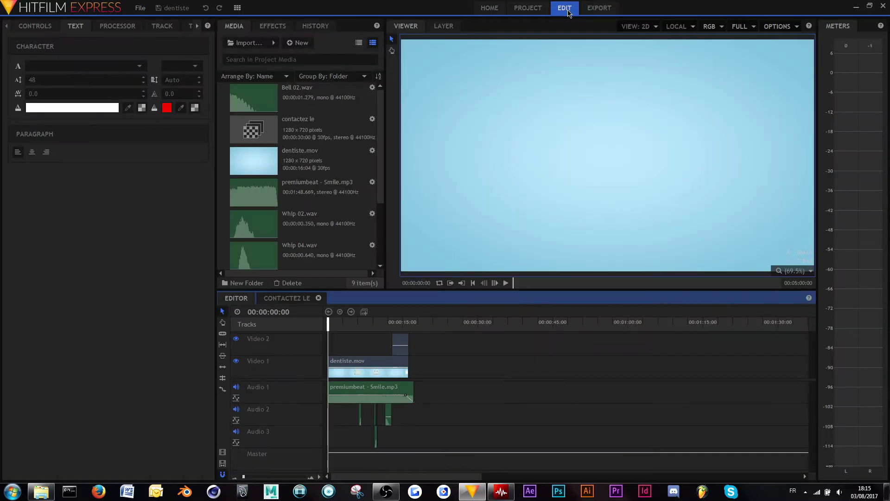
pyautogui.click(222, 453)
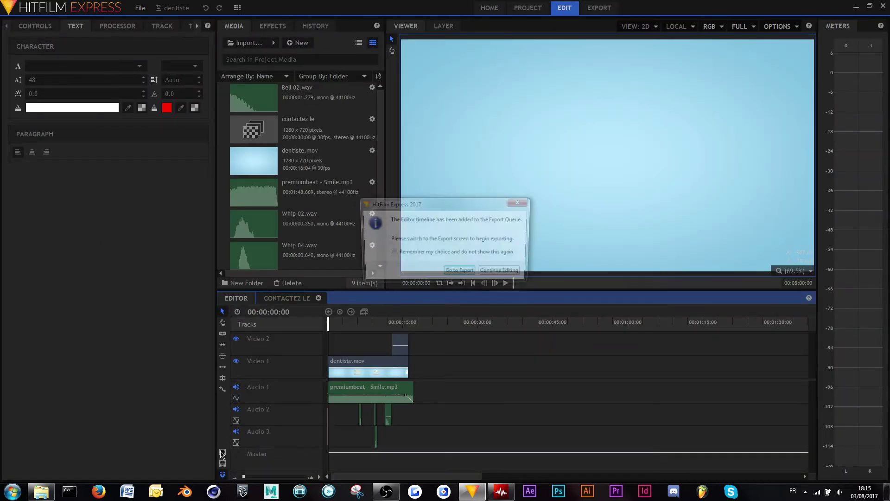
pyautogui.click(451, 274)
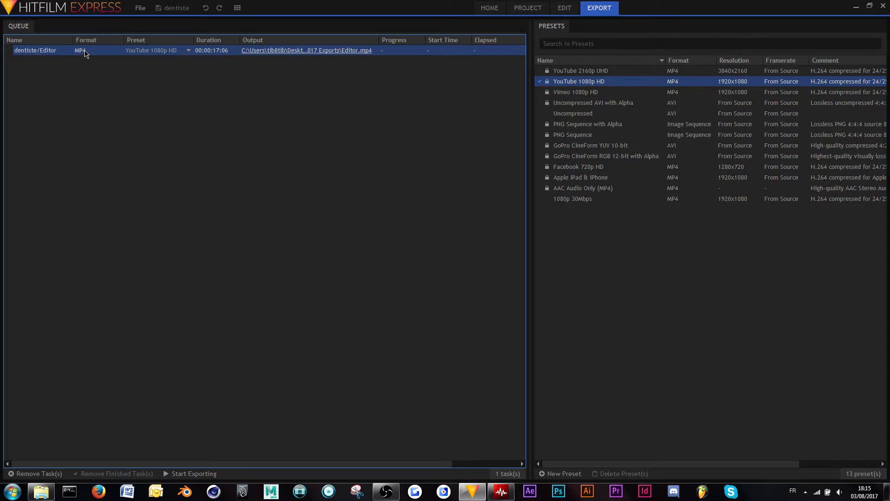
# - Review the preset choices and the output file location of the queued dentiste/Editor task
pyautogui.click(149, 51)
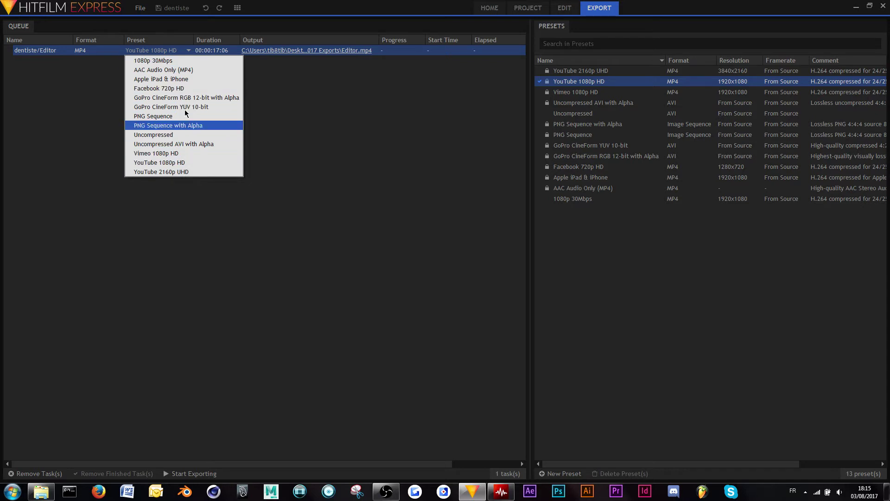
pyautogui.click(202, 48)
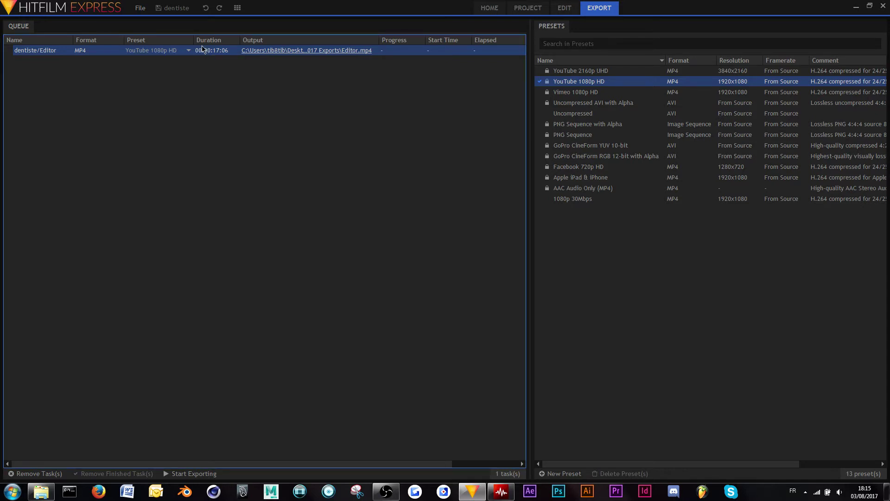
pyautogui.click(328, 53)
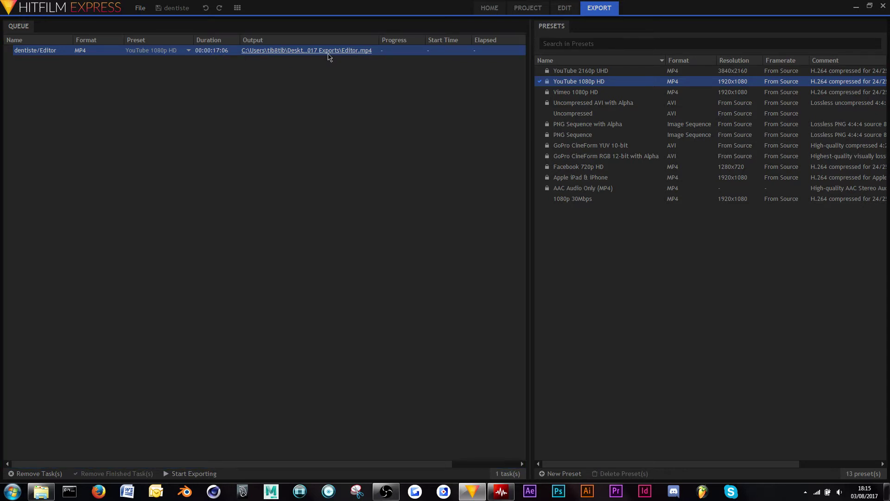
pyautogui.moveTo(96, 8); pyautogui.dragTo(213, 72)
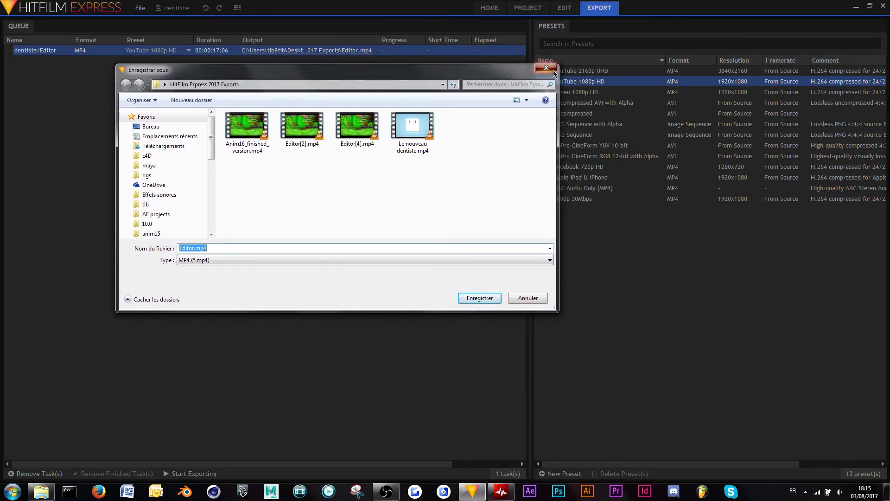
pyautogui.click(546, 68)
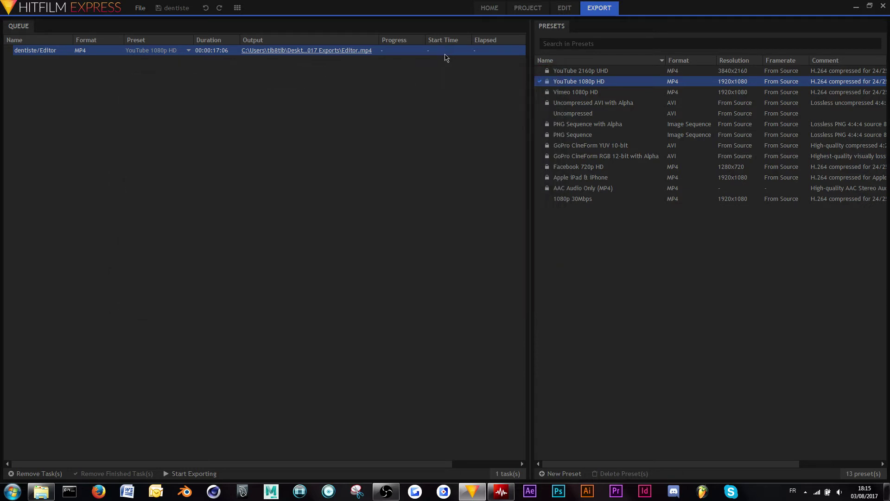
# - Export the queued dentiste/Editor task and view the resulting file in its output folder
pyautogui.click(200, 476)
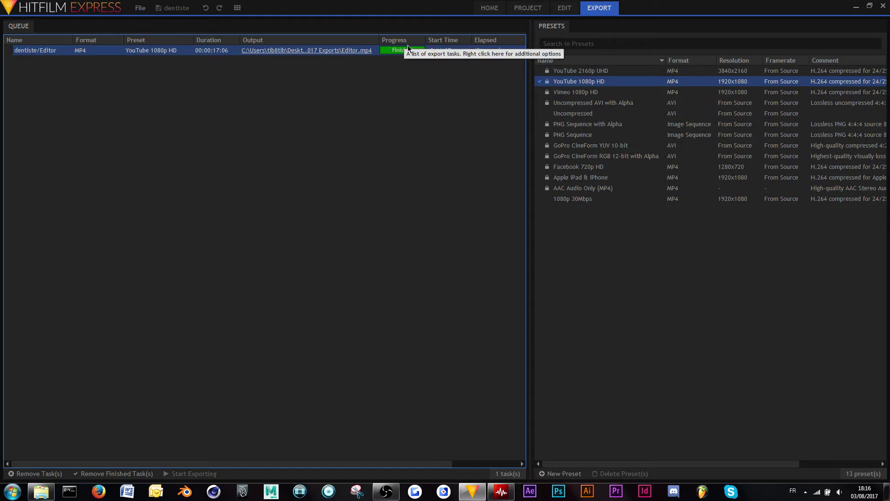
pyautogui.click(333, 51)
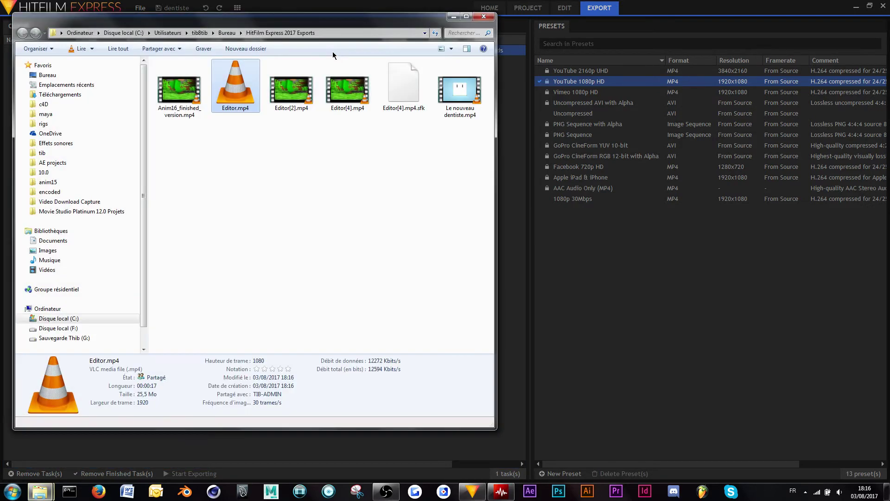
pyautogui.click(483, 18)
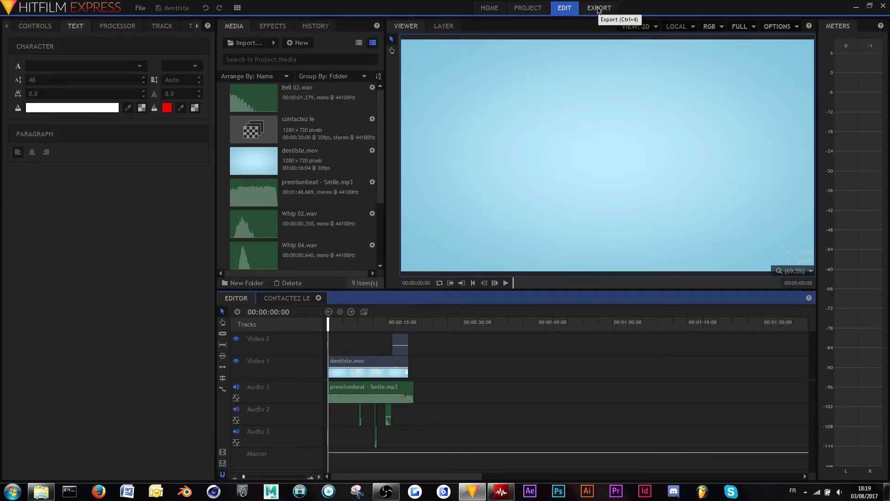
# - Check the options available for the YouTube 1080p HD preset and the project's video settings
pyautogui.click(598, 8)
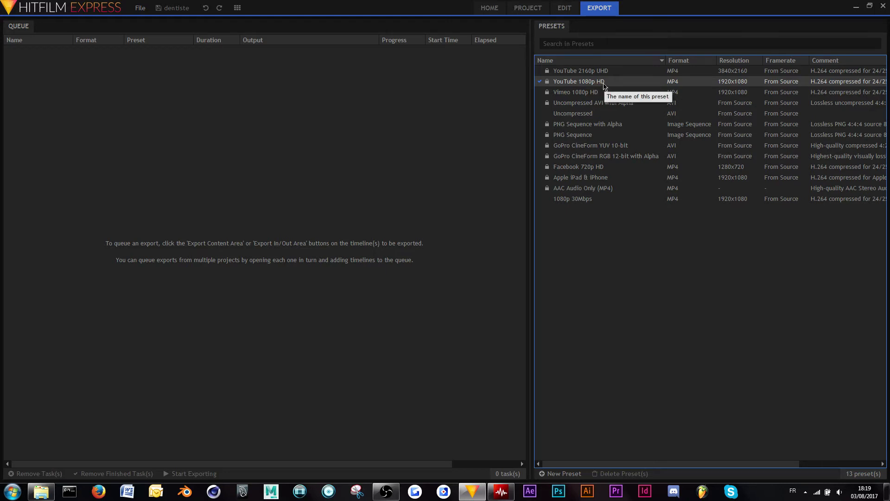
pyautogui.rightClick(569, 81)
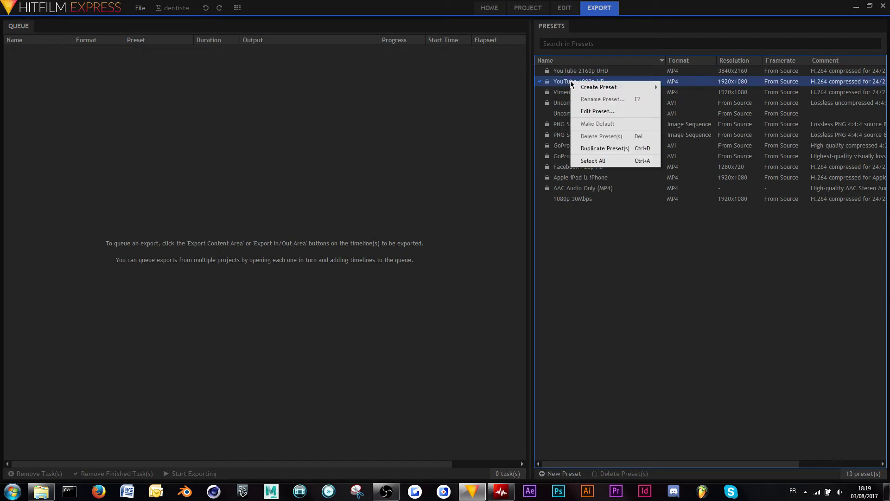
pyautogui.click(567, 81)
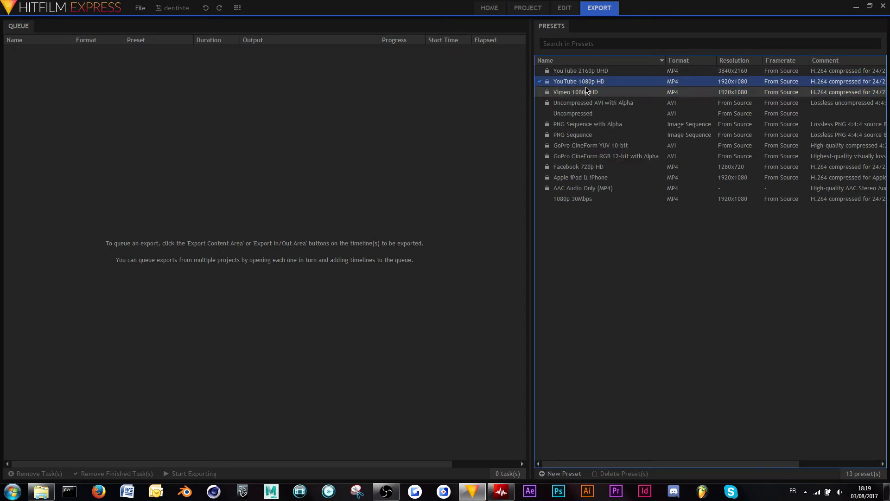
pyautogui.click(529, 8)
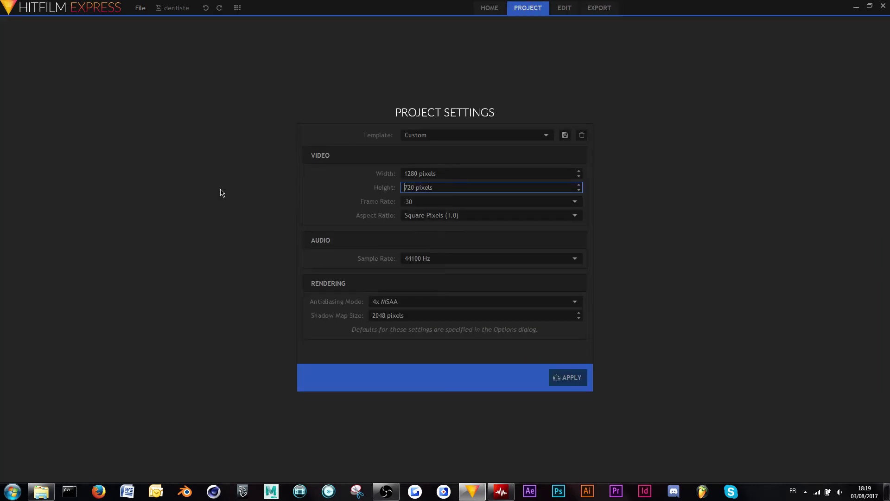
pyautogui.click(565, 8)
pyautogui.click(599, 8)
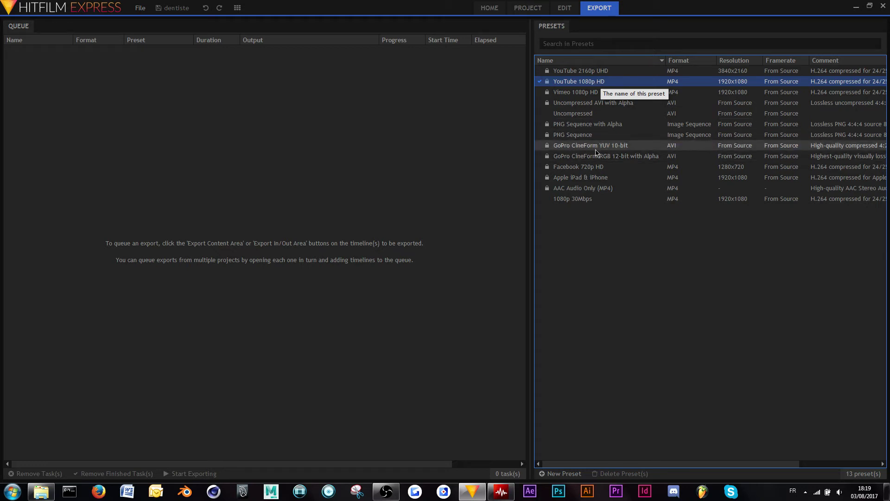
# - Open the YouTube 1080p HD preset for editing and set its video dimensions to 1280 by 720
pyautogui.rightClick(593, 82)
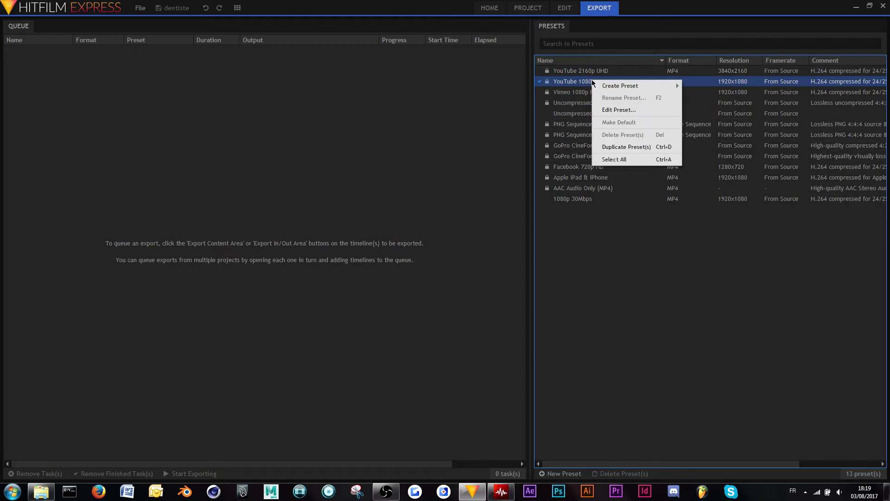
pyautogui.click(609, 110)
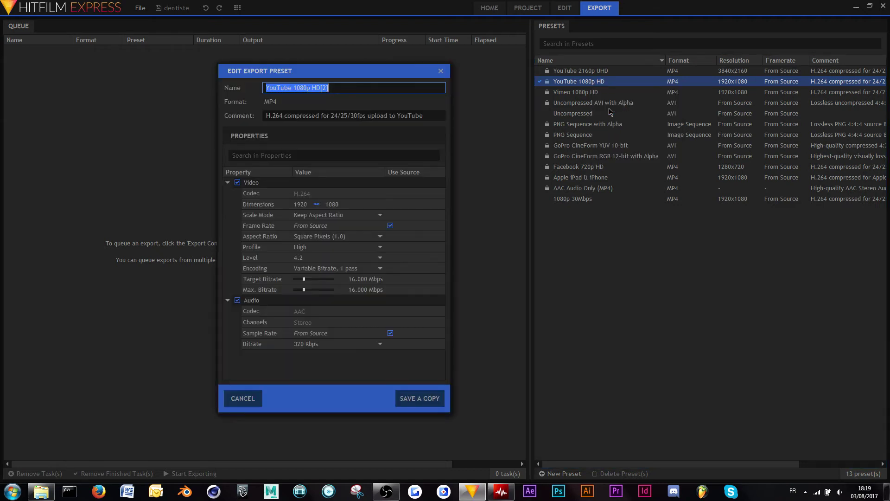
pyautogui.moveTo(368, 78); pyautogui.dragTo(563, 87)
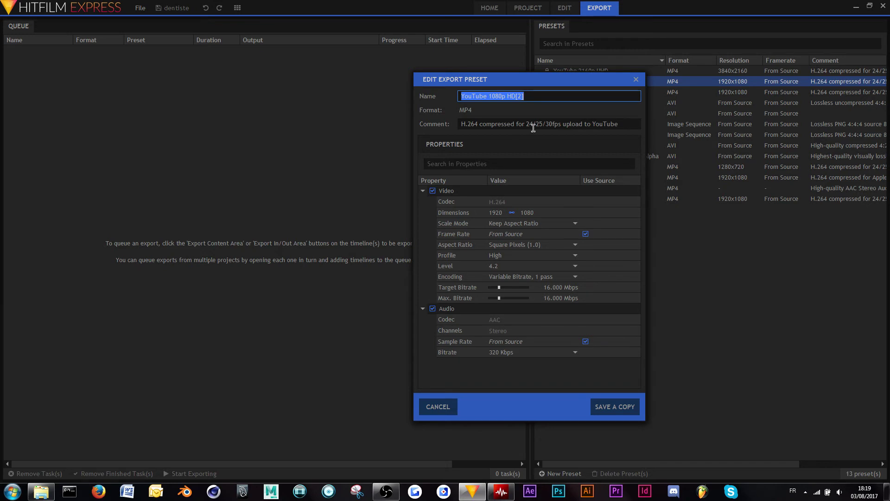
pyautogui.click(563, 96)
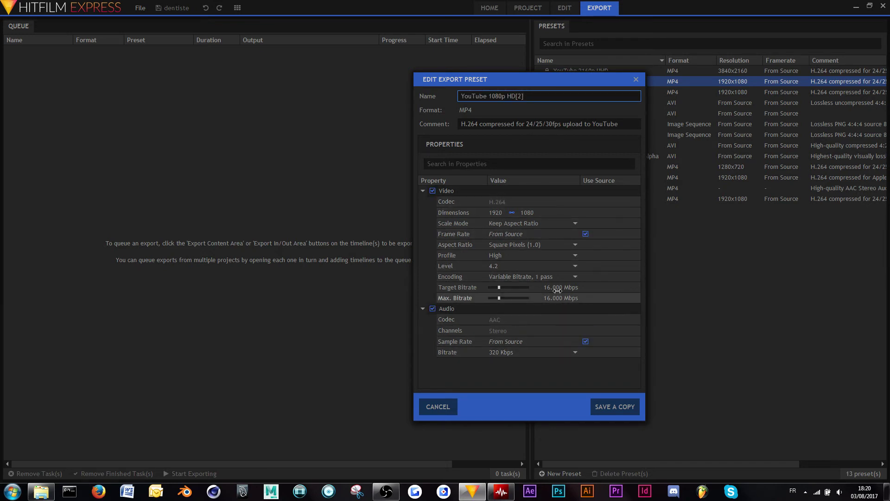
pyautogui.click(498, 212)
pyautogui.write('1')
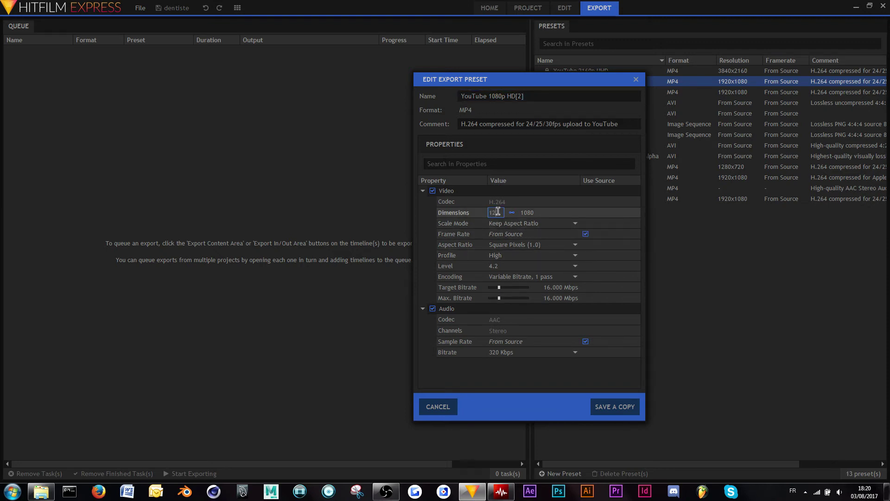
pyautogui.press('Return')
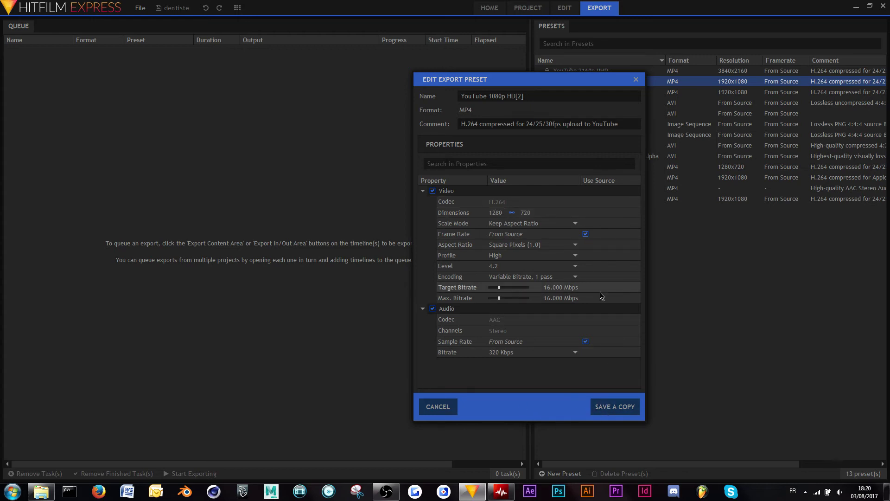
# - Name the edited export preset "YouTube 720p HD" and save it as a copy
pyautogui.moveTo(533, 83); pyautogui.dragTo(395, 89)
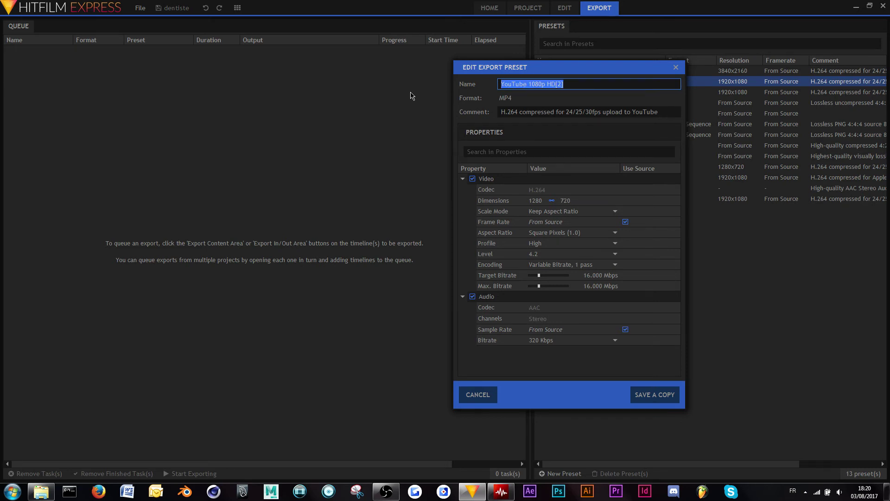
pyautogui.write('YouTube 720')
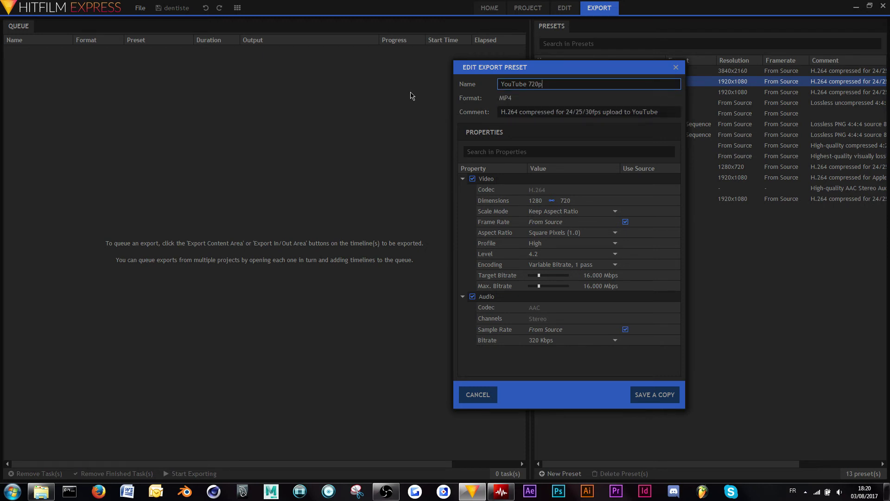
pyautogui.moveTo(586, 72); pyautogui.dragTo(591, 100)
pyautogui.click(568, 110)
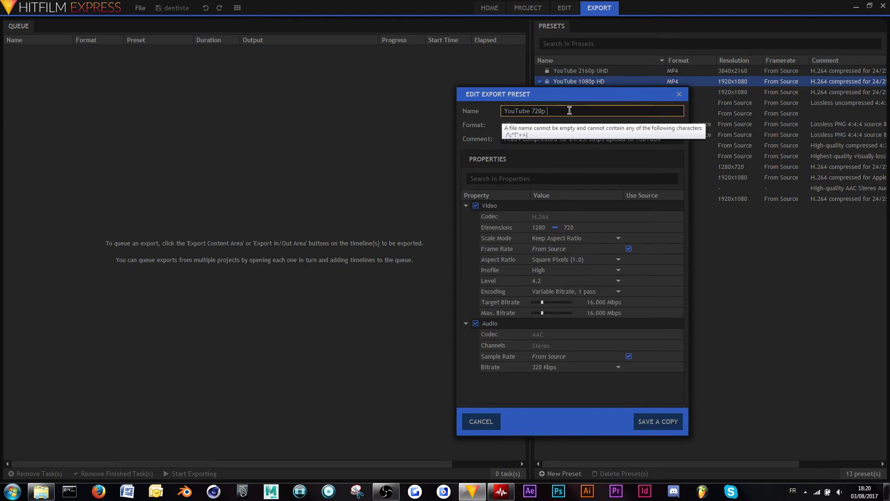
pyautogui.write('HD')
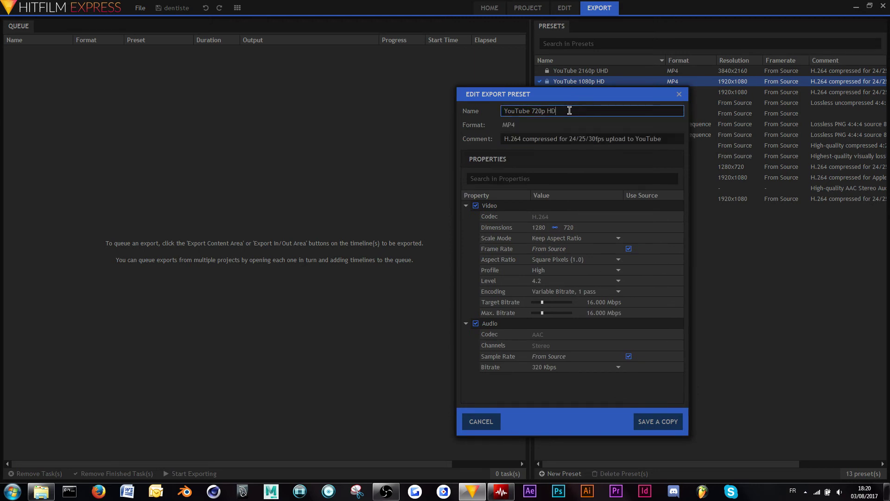
pyautogui.click(666, 423)
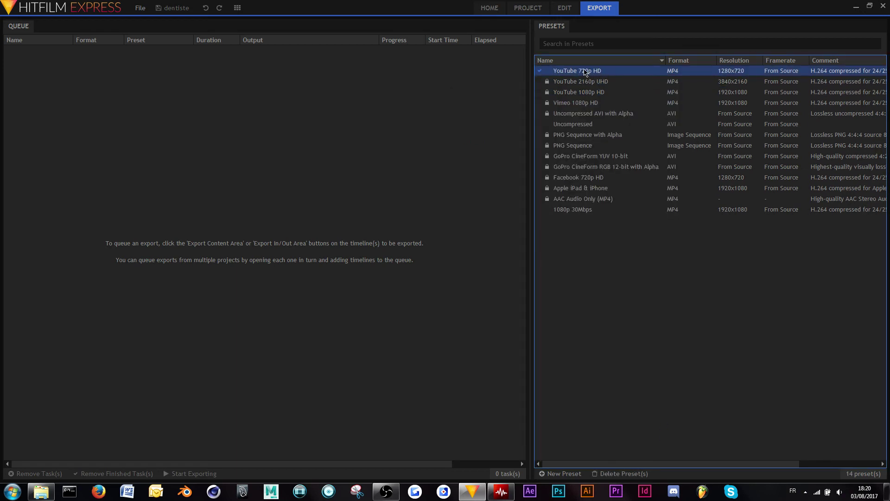
# - Queue the Editor timeline's content area with the YouTube 720p HD preset and start exporting it
pyautogui.click(564, 9)
pyautogui.click(222, 452)
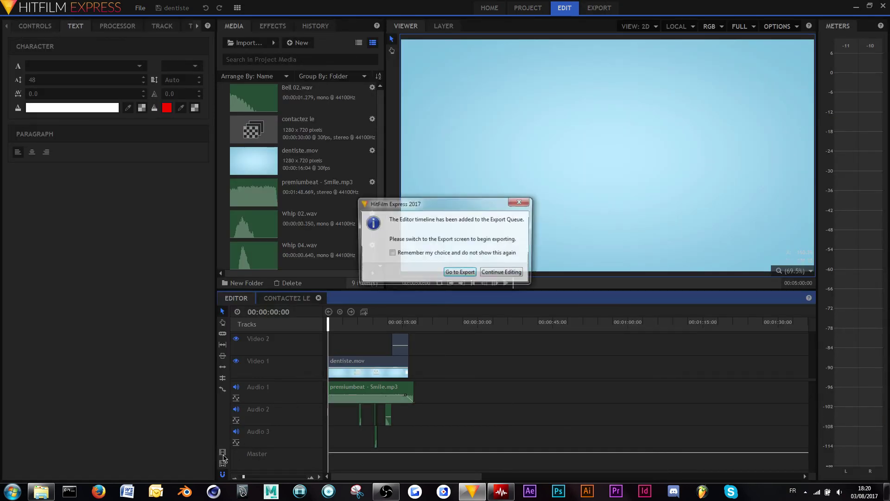
pyautogui.click(462, 273)
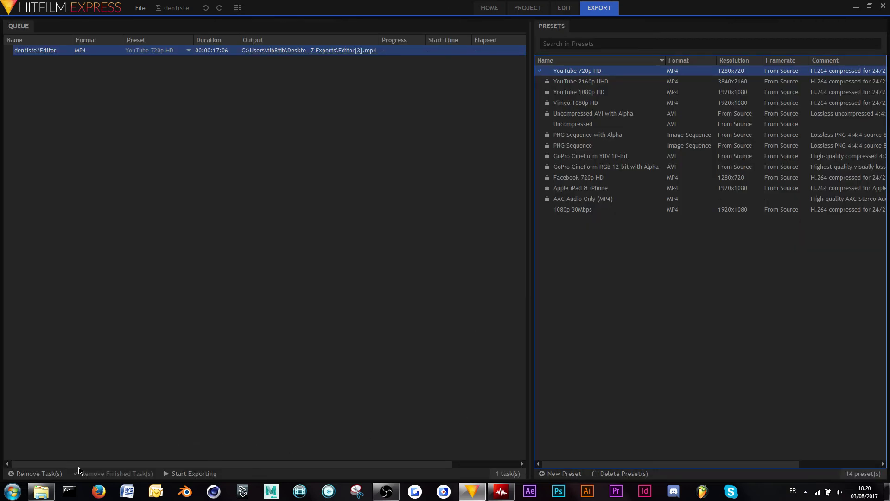
pyautogui.click(183, 473)
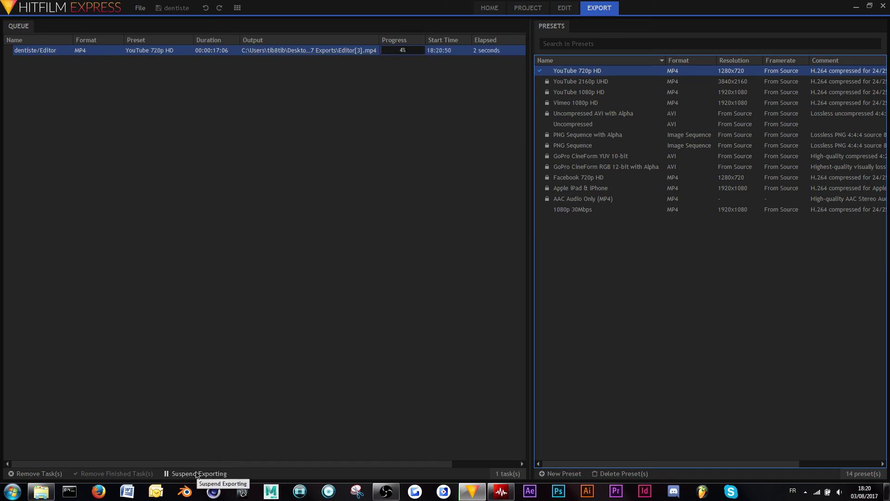
# - Suspend the running export of the Editor timeline in the queue
pyautogui.click(197, 474)
pyautogui.click(729, 281)
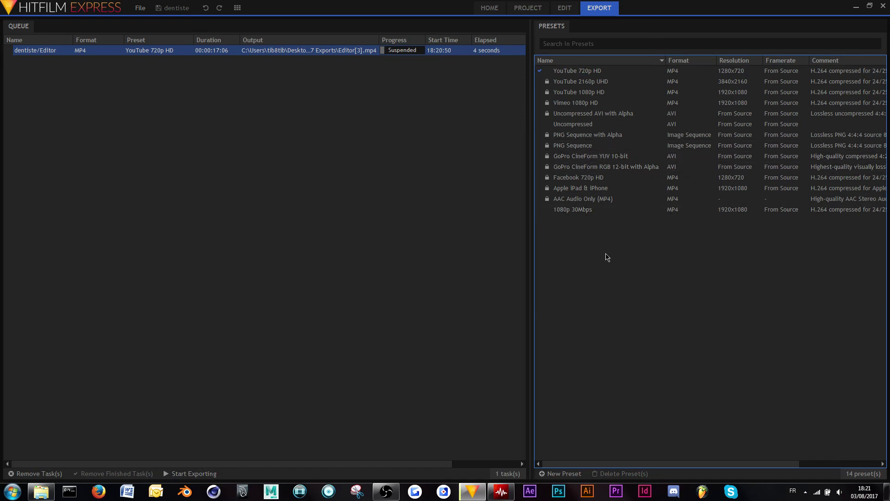
# - Check the settings offered for a new MP4 export preset and close it without creating the preset
pyautogui.rightClick(580, 240)
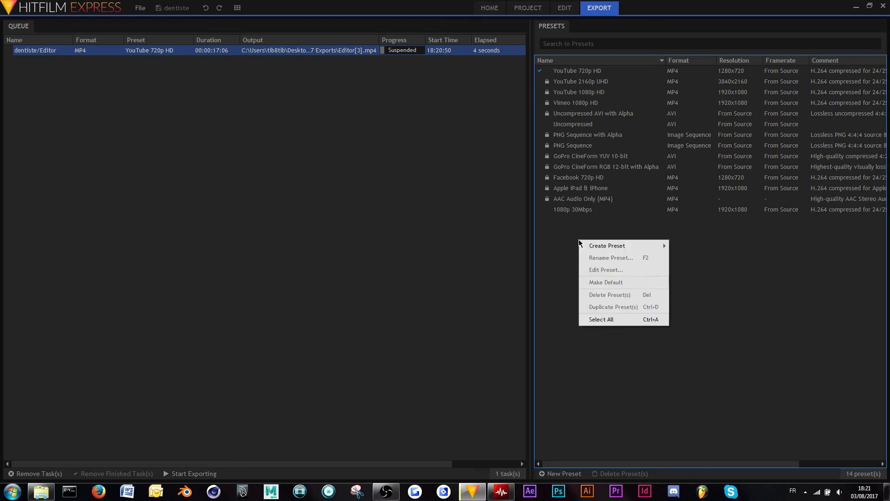
pyautogui.moveTo(603, 246)
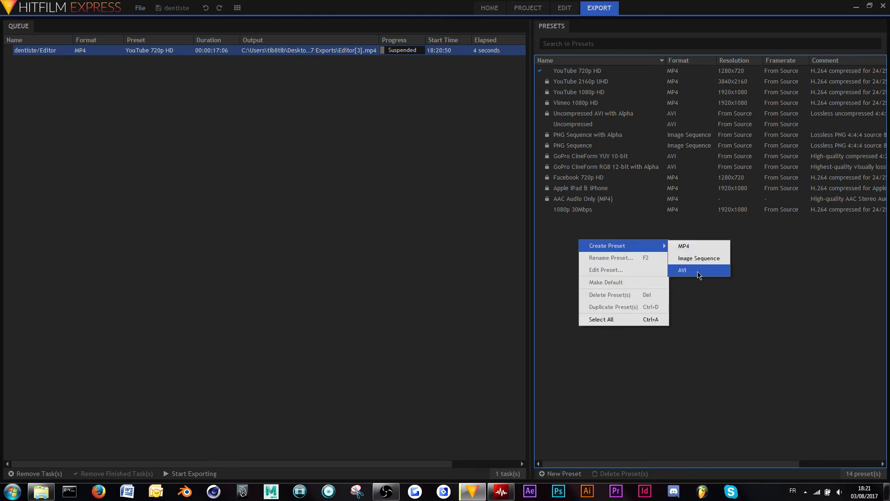
pyautogui.click(695, 247)
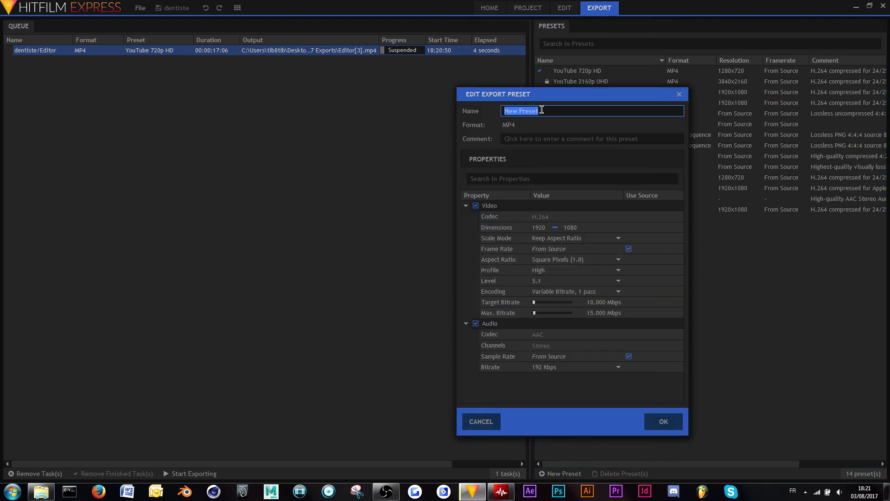
pyautogui.press('Escape')
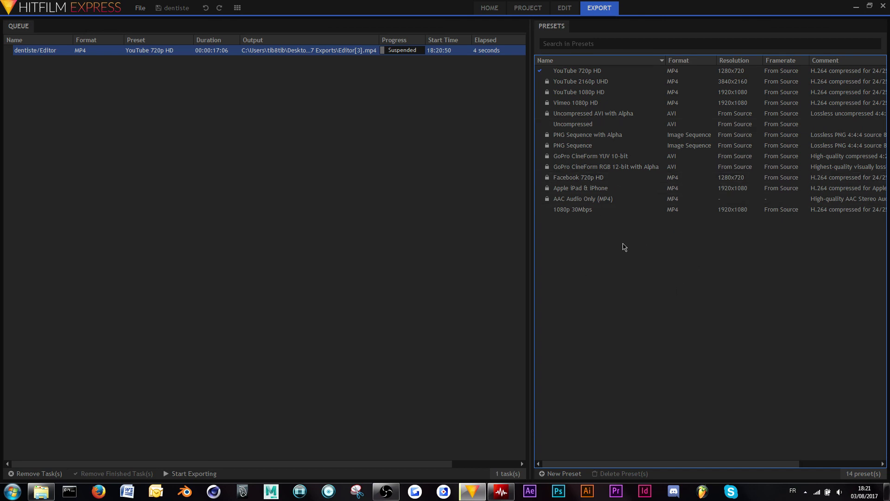
pyautogui.click(610, 328)
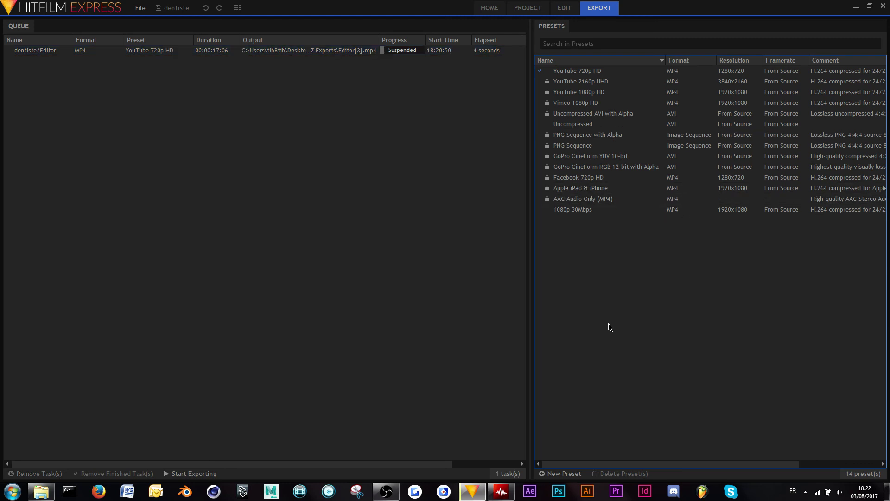
pyautogui.click(288, 50)
pyautogui.click(273, 113)
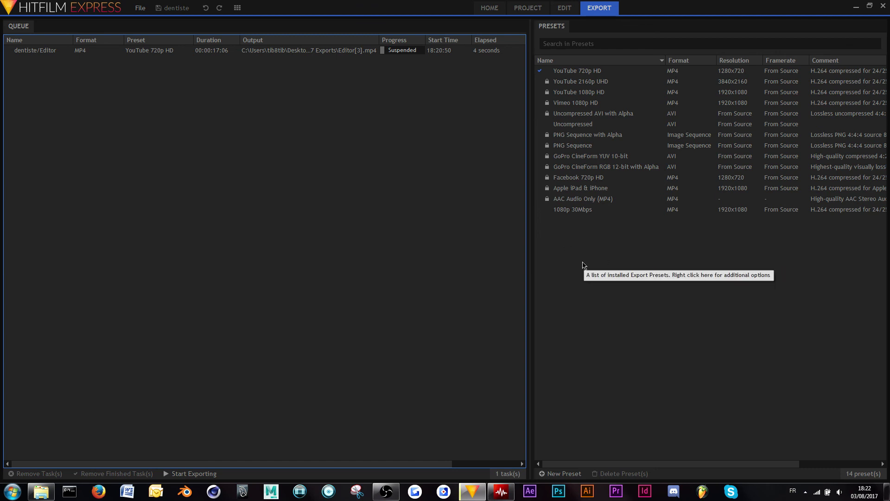
pyautogui.click(585, 239)
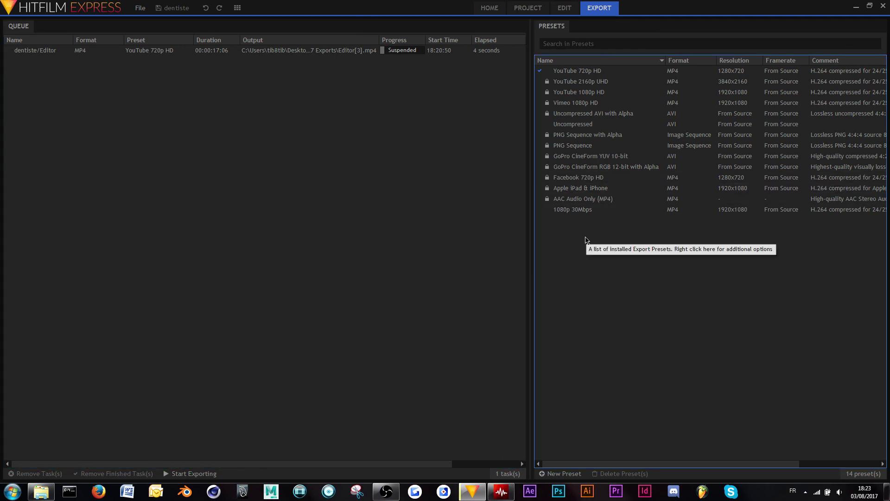